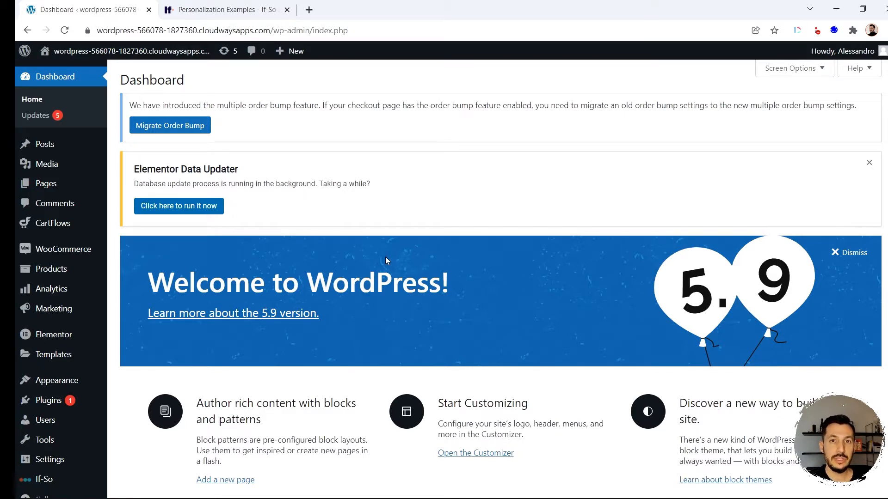
pyautogui.moveTo(40, 479)
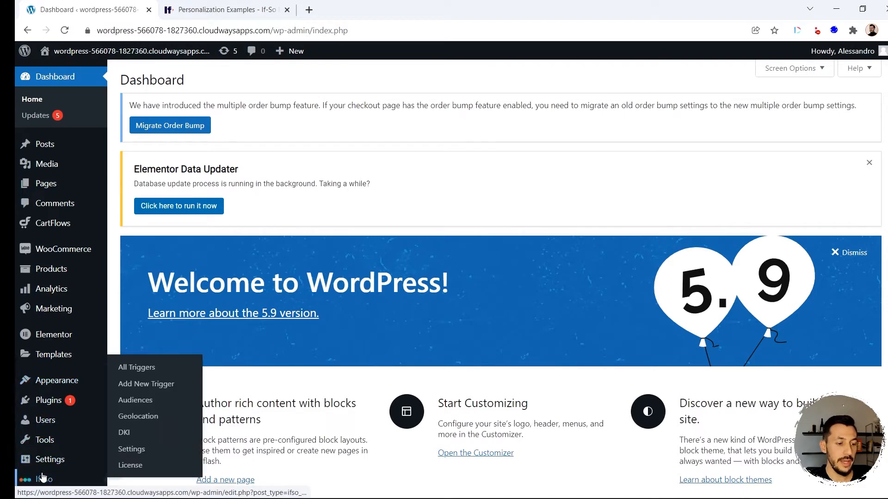
pyautogui.scroll(-1, 42, 476)
pyautogui.scroll(-1, 43, 476)
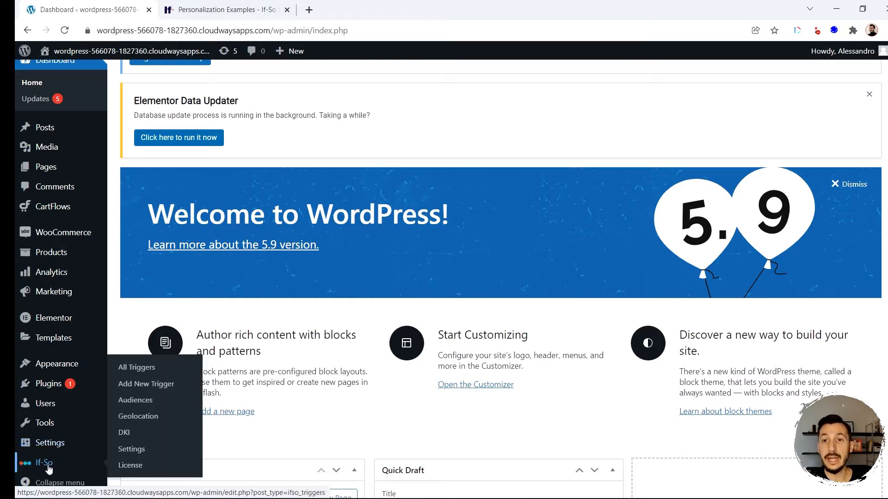
pyautogui.scroll(2, 138, 231)
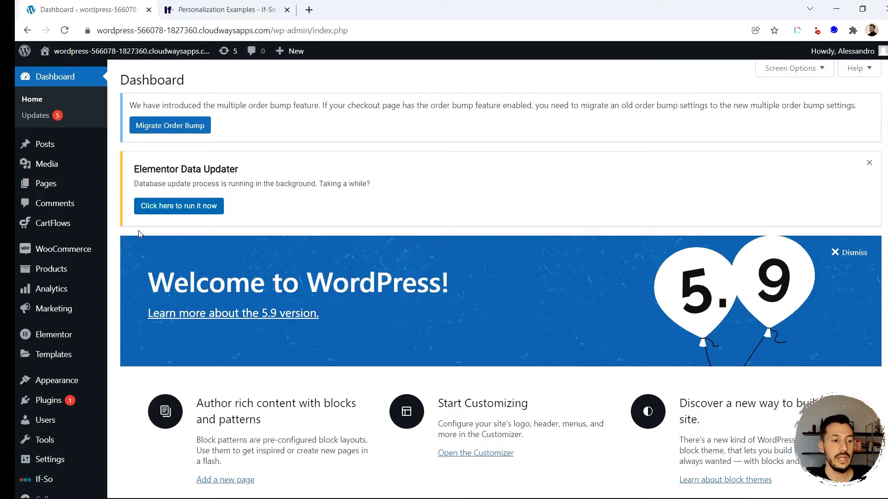
# Step: Open the page "Test Dynamic Page" from the site's pages list for editing with Elementor
pyautogui.moveTo(48, 185)
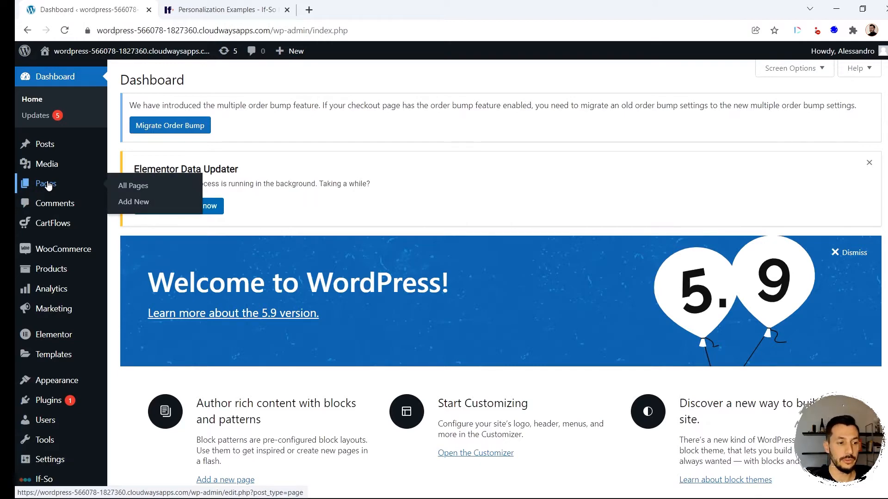
pyautogui.click(47, 183)
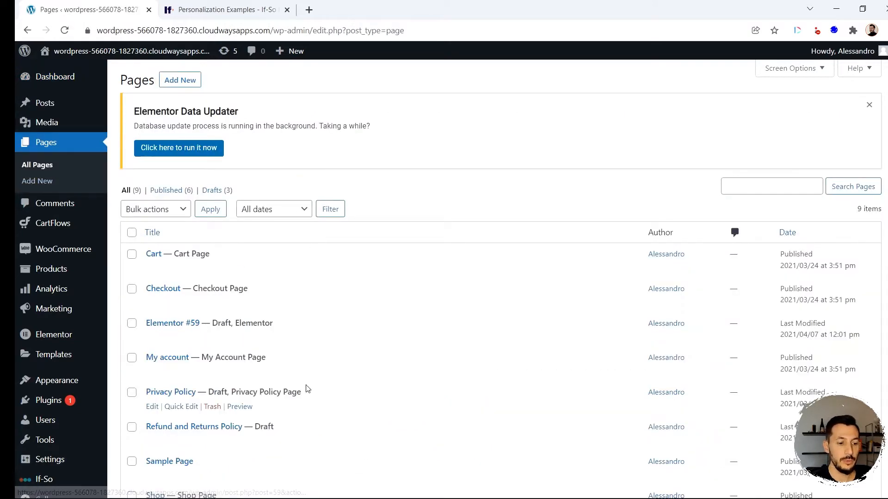
pyautogui.scroll(-2, 306, 388)
pyautogui.scroll(-1, 306, 388)
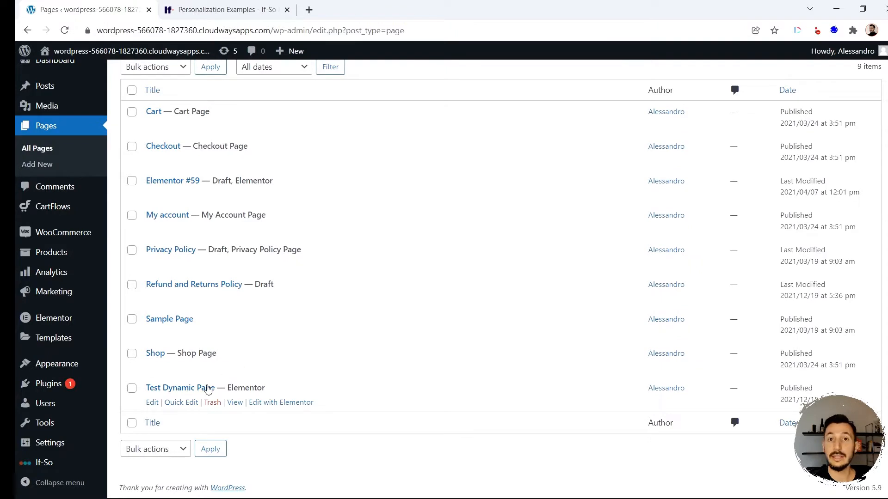
pyautogui.click(282, 405)
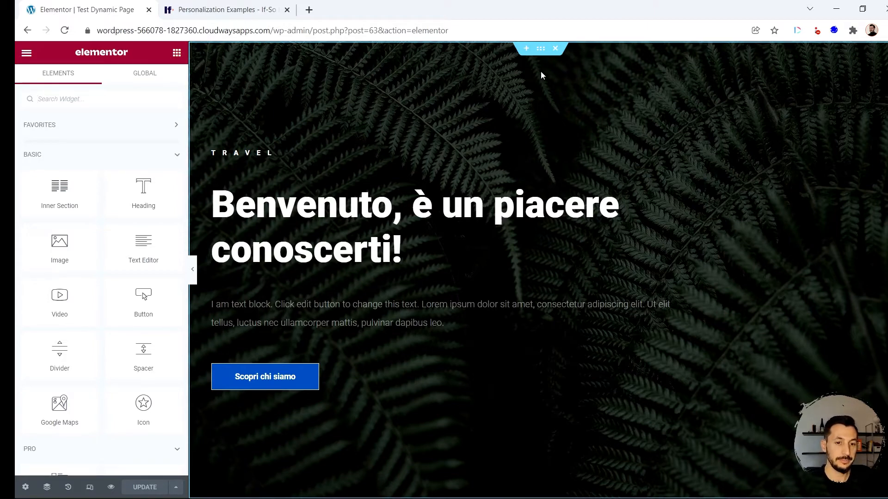
# Step: Open the If-So Dynamic Condition settings of the "Benvenuto, è un piacere conoscerti!" section
pyautogui.click(541, 48)
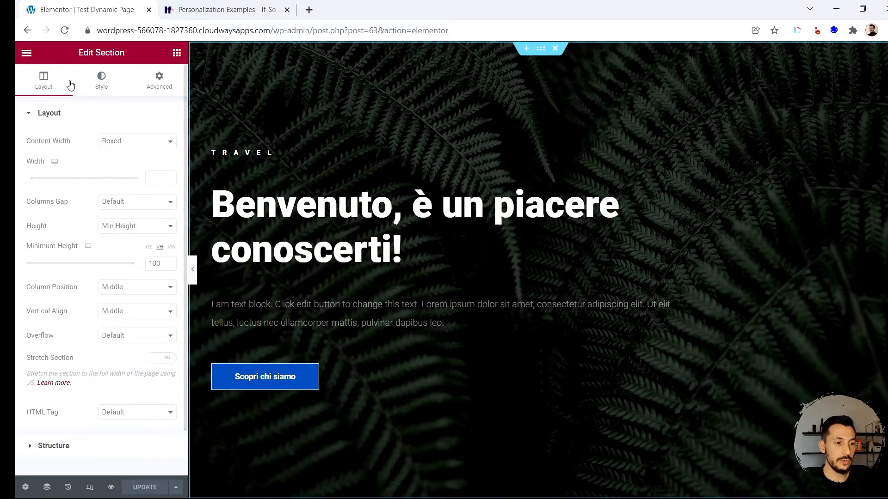
pyautogui.click(167, 93)
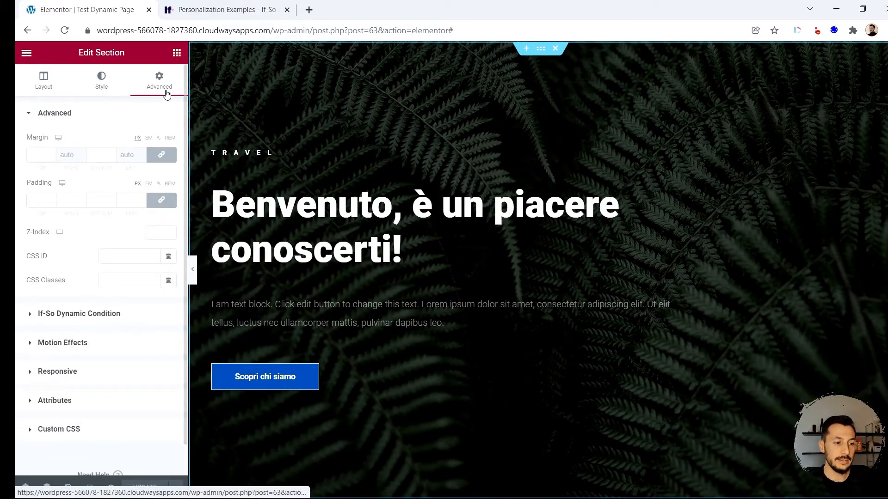
pyautogui.scroll(-1, 141, 241)
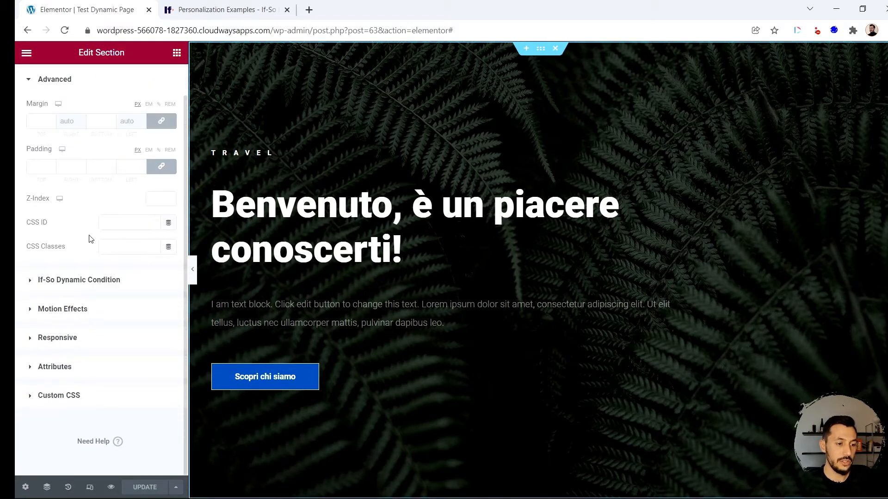
pyautogui.click(56, 290)
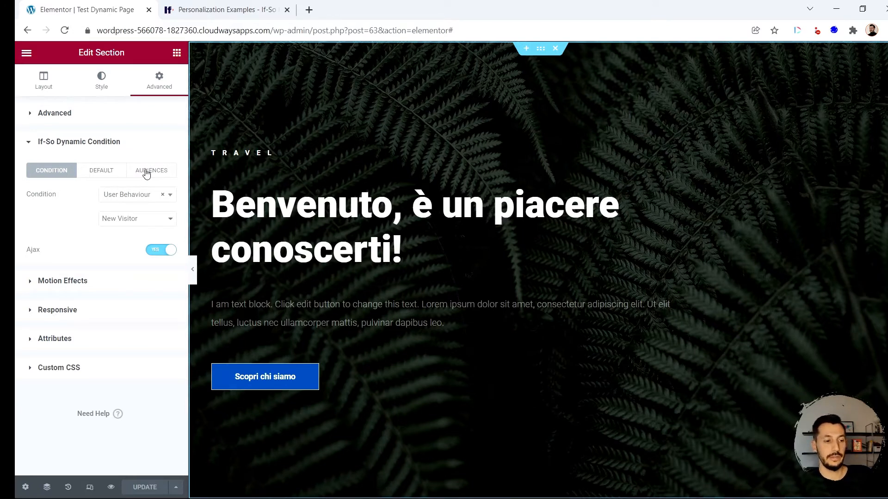
# Step: Review the available condition types, keep User Behaviour, and choose New Visitor as the behaviour for the "Benvenuto" section
pyautogui.click(123, 195)
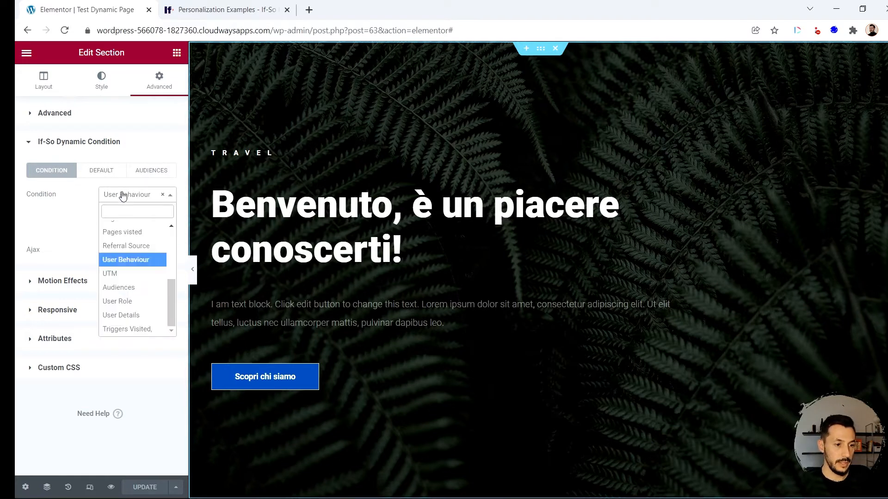
pyautogui.scroll(5, 136, 265)
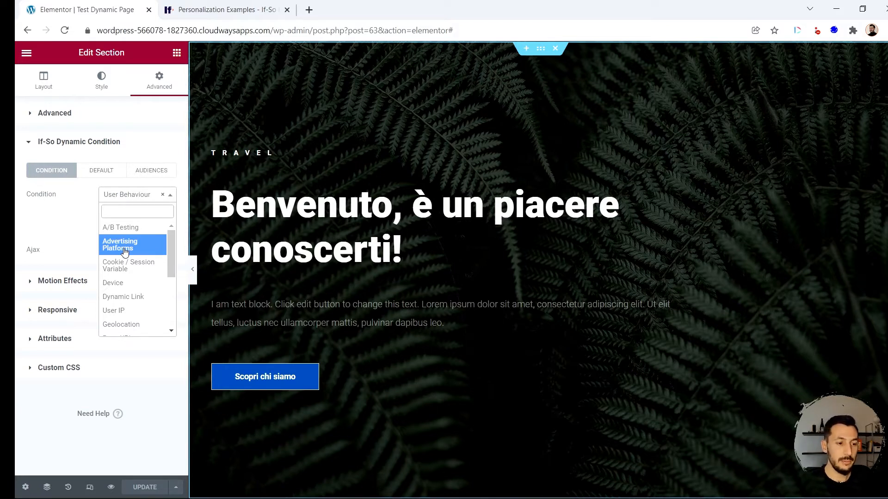
pyautogui.scroll(-3, 132, 273)
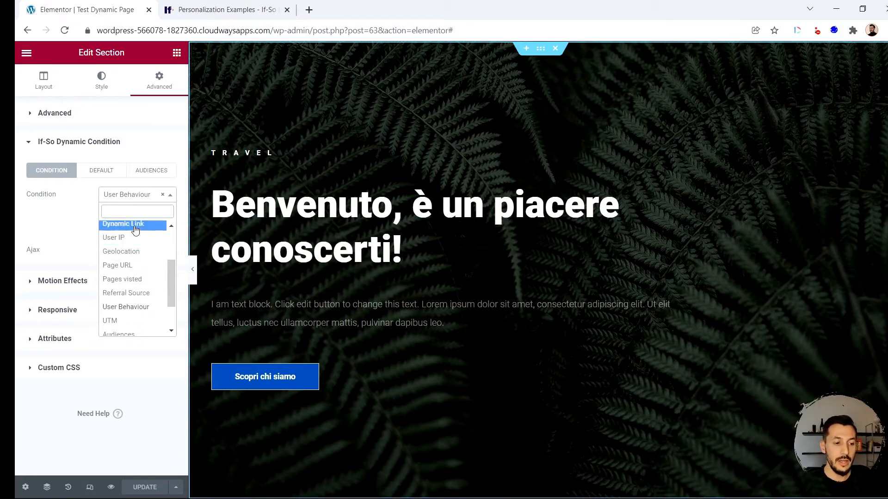
pyautogui.scroll(-3, 129, 268)
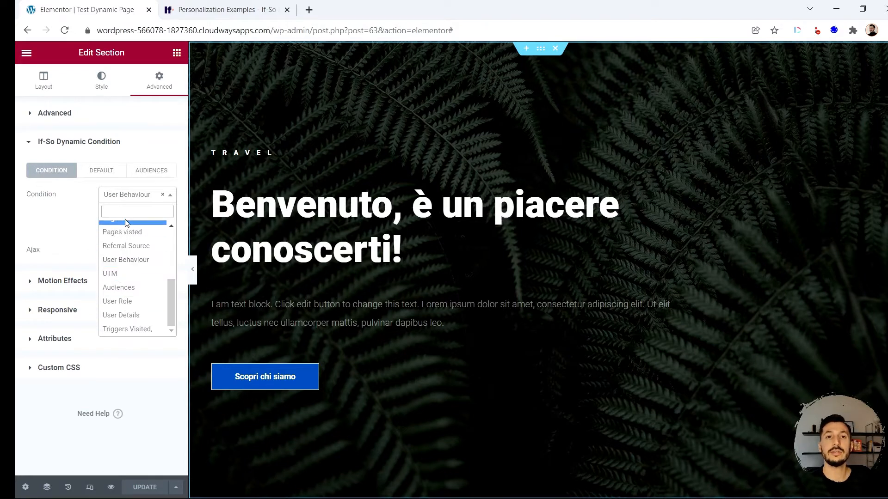
pyautogui.click(66, 193)
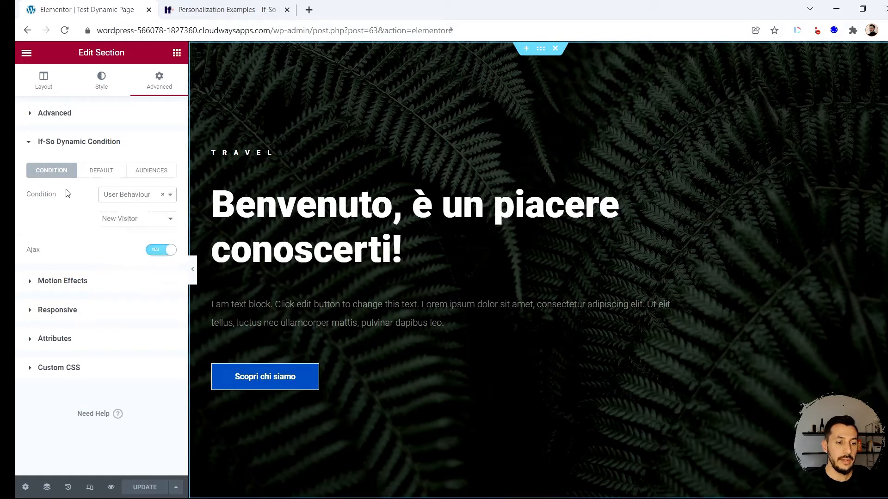
pyautogui.click(138, 220)
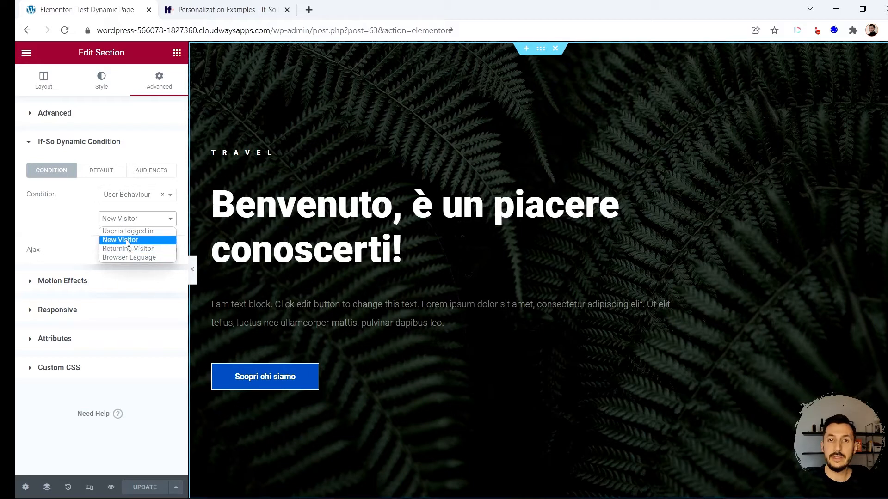
pyautogui.click(127, 242)
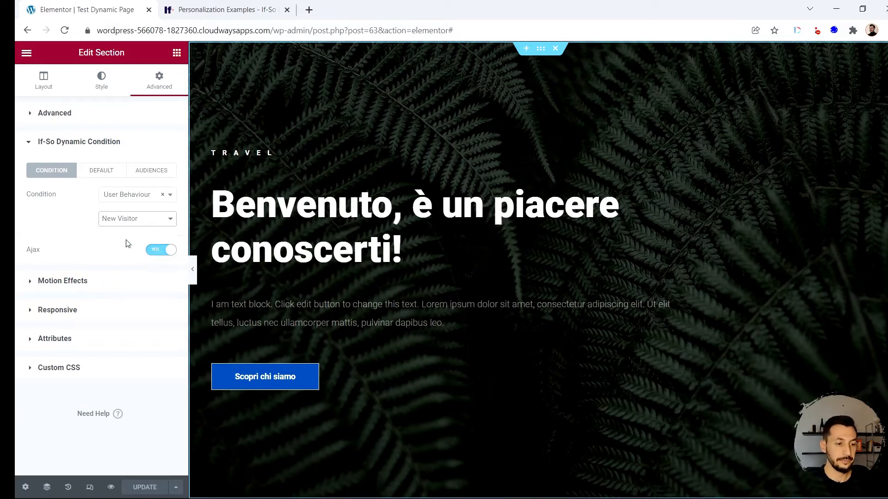
pyautogui.click(73, 223)
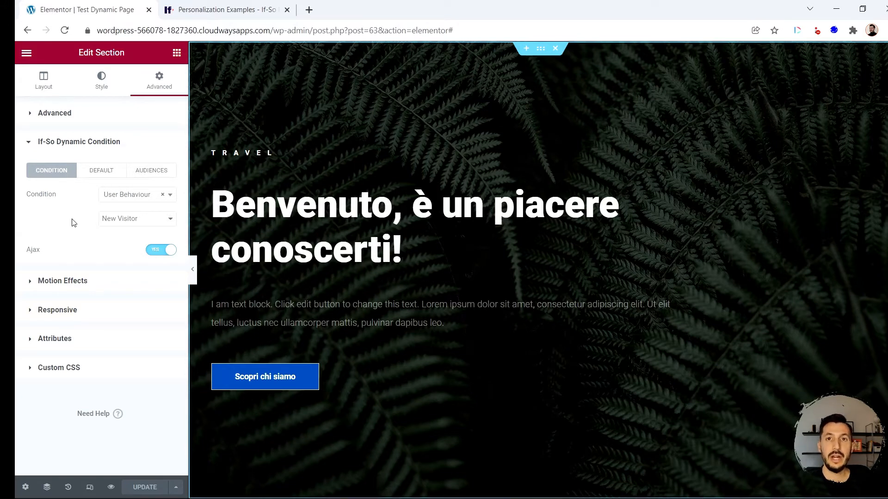
# Step: Open the If-So Dynamic Condition settings of the "Bentornato" section
pyautogui.scroll(-6, 380, 257)
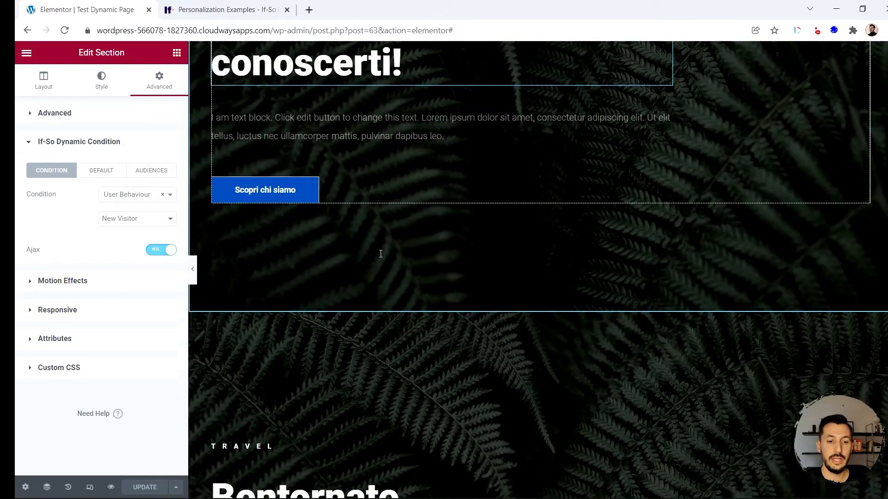
pyautogui.scroll(-4, 379, 254)
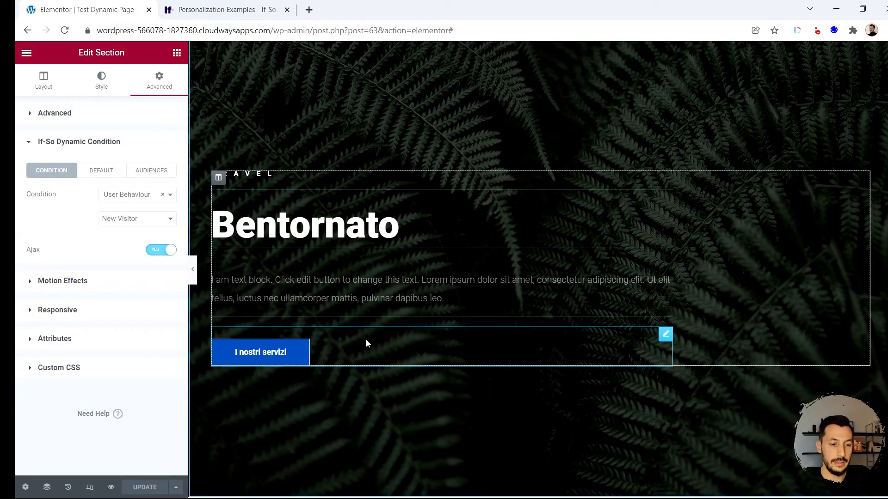
pyautogui.scroll(1, 341, 118)
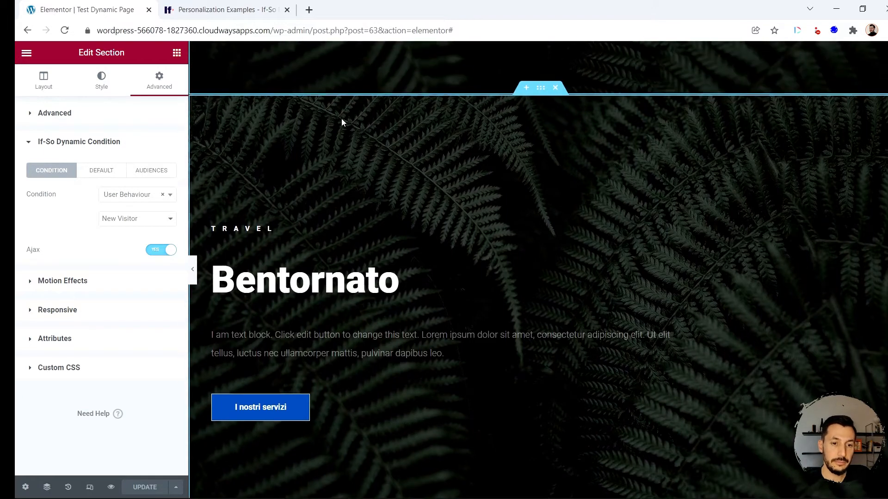
pyautogui.scroll(-1, 470, 155)
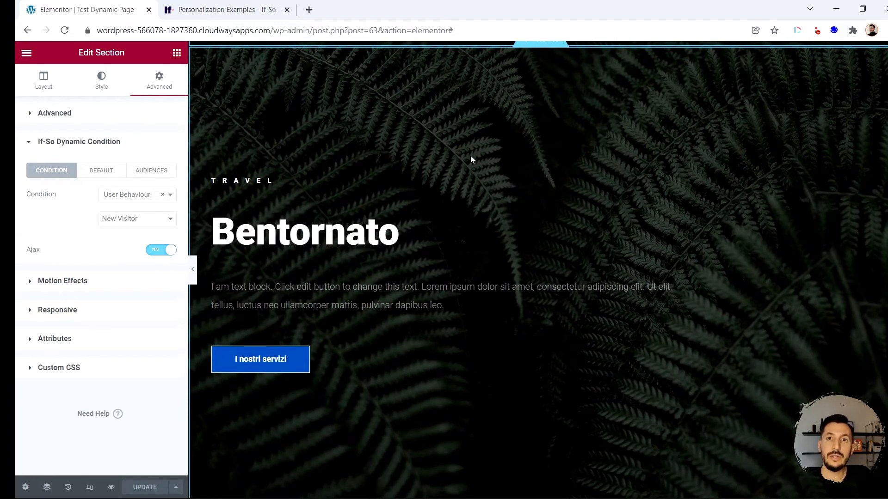
pyautogui.scroll(1, 470, 156)
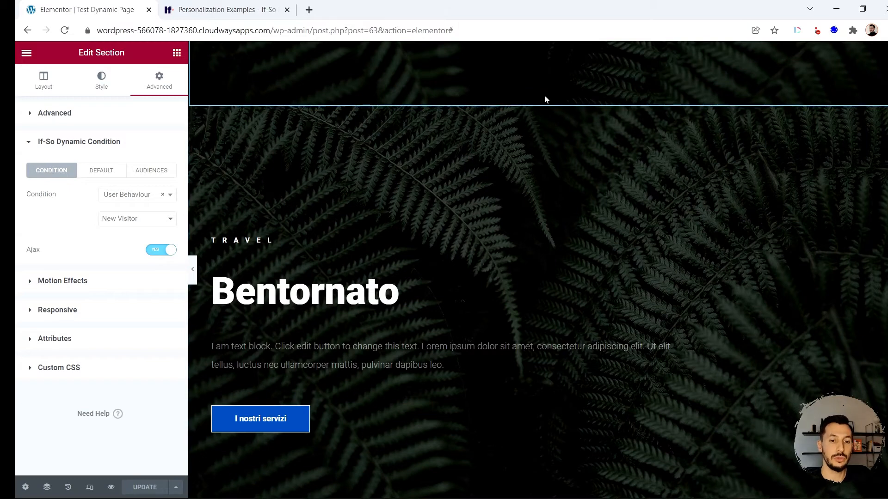
pyautogui.click(537, 101)
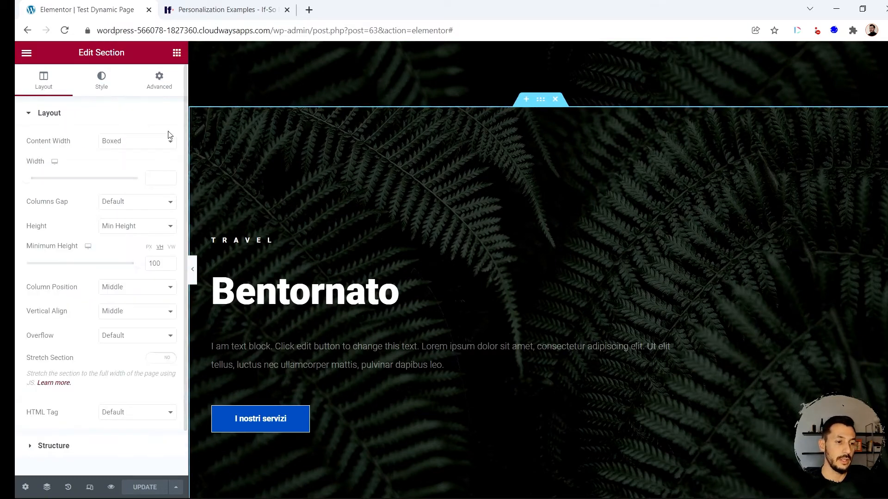
pyautogui.click(155, 70)
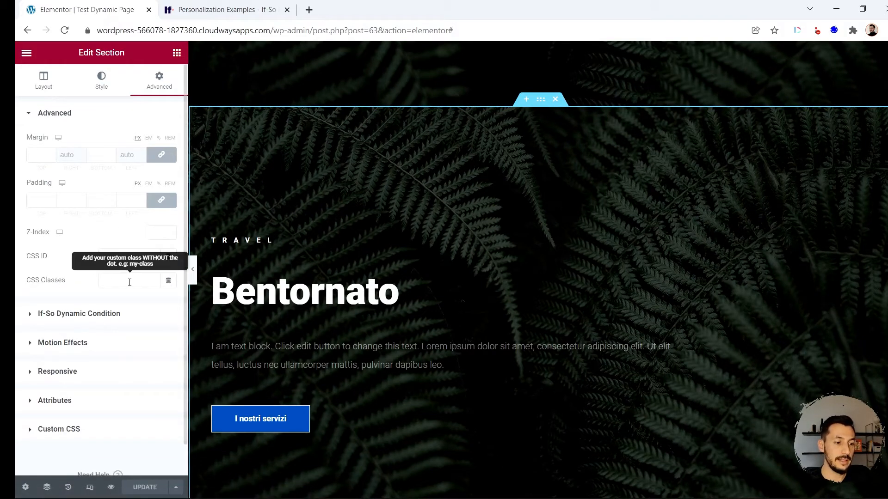
pyautogui.click(104, 323)
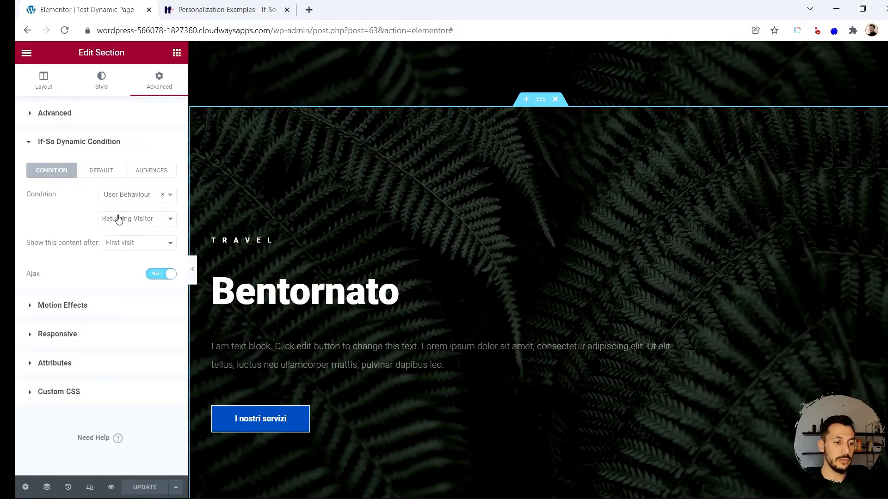
# Step: Select the User Behaviour condition for the "Bentornato" section and show its content after the First visit
pyautogui.click(129, 197)
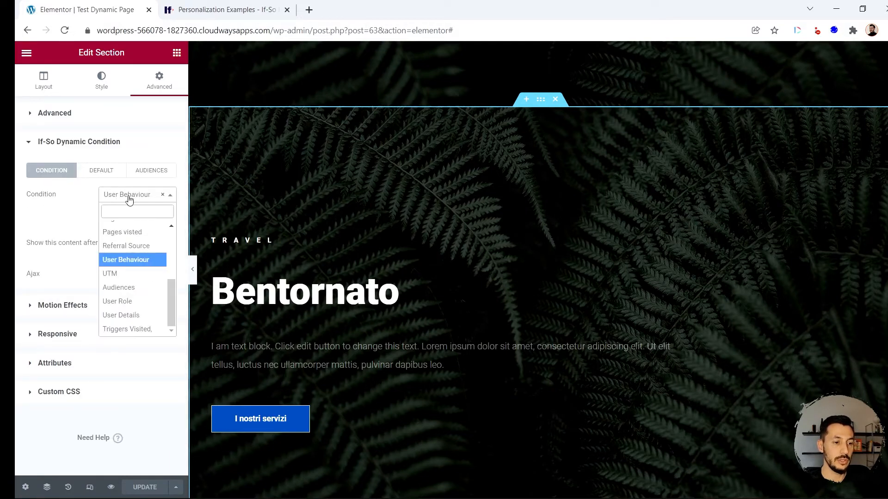
pyautogui.click(121, 259)
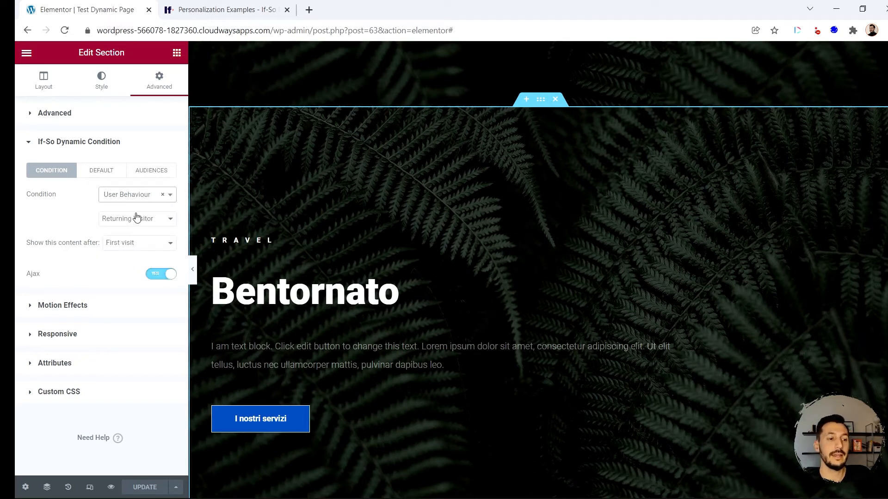
pyautogui.click(117, 250)
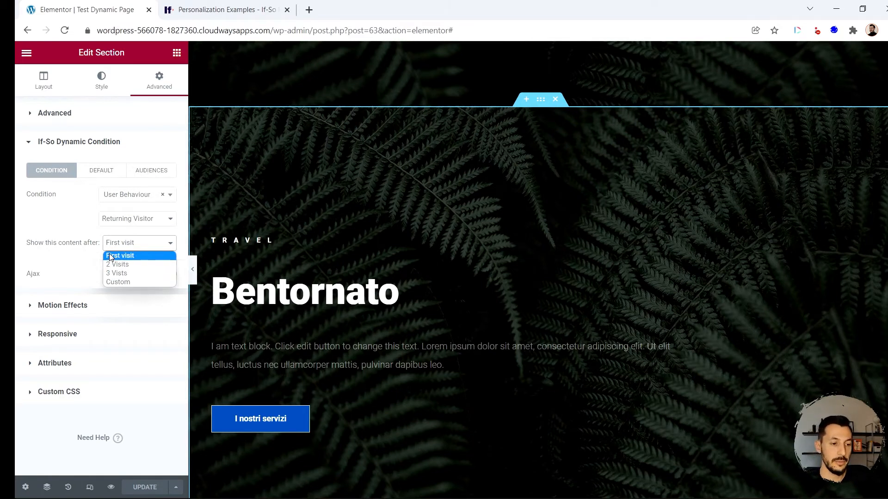
pyautogui.click(111, 256)
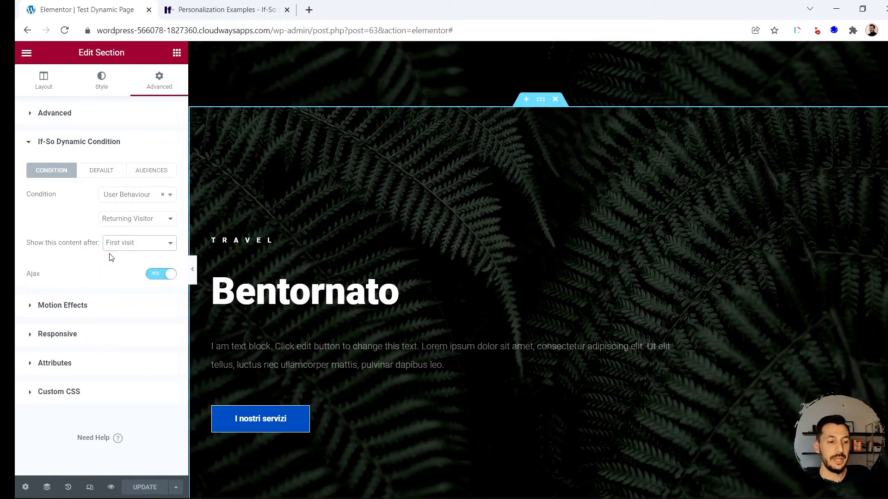
# Step: Preview the page and copy its address up to "elementor-63", without the preview parameters
pyautogui.click(111, 488)
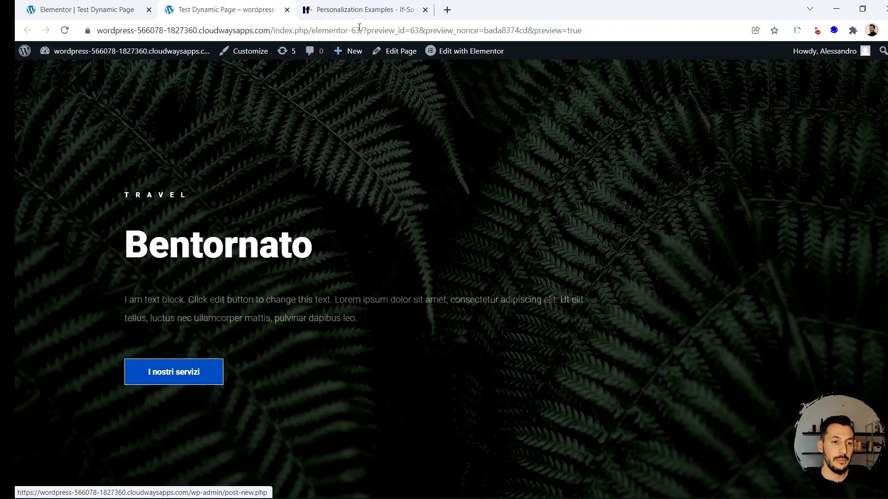
pyautogui.moveTo(360, 25); pyautogui.dragTo(97, 30)
pyautogui.rightClick(121, 29)
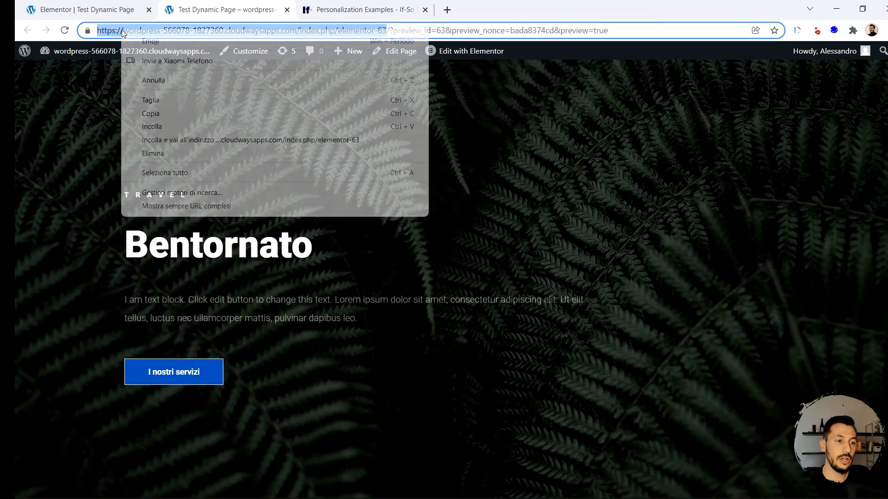
pyautogui.click(161, 114)
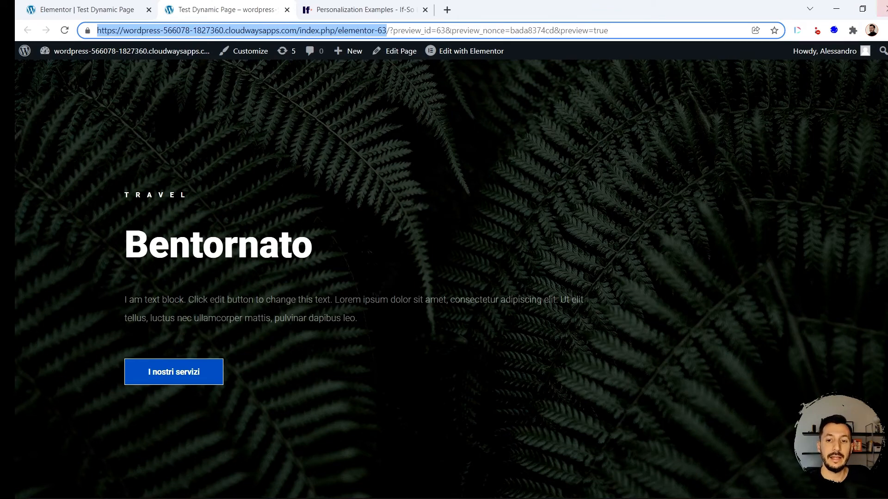
# Step: Test the copied page address ending in "elementor-63" as a new visitor in an incognito window, closing it after viewing the page
pyautogui.click(883, 30)
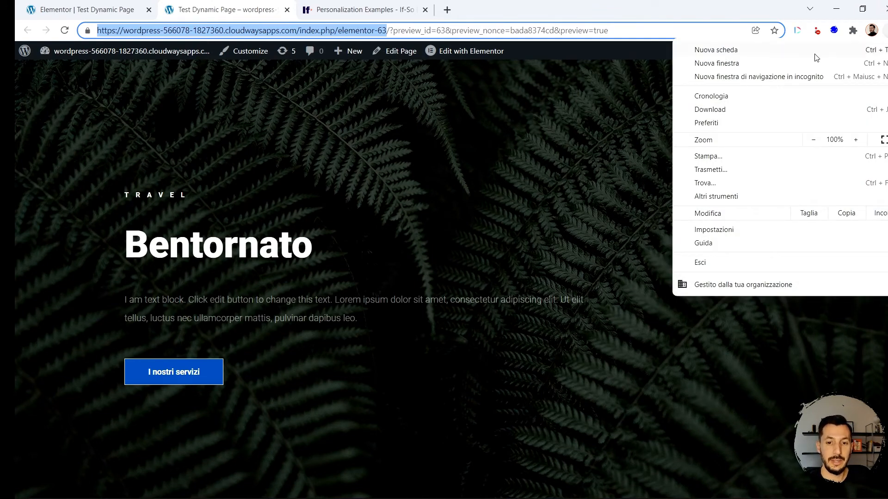
pyautogui.click(788, 80)
pyautogui.hotkey('ctrl', 'v')
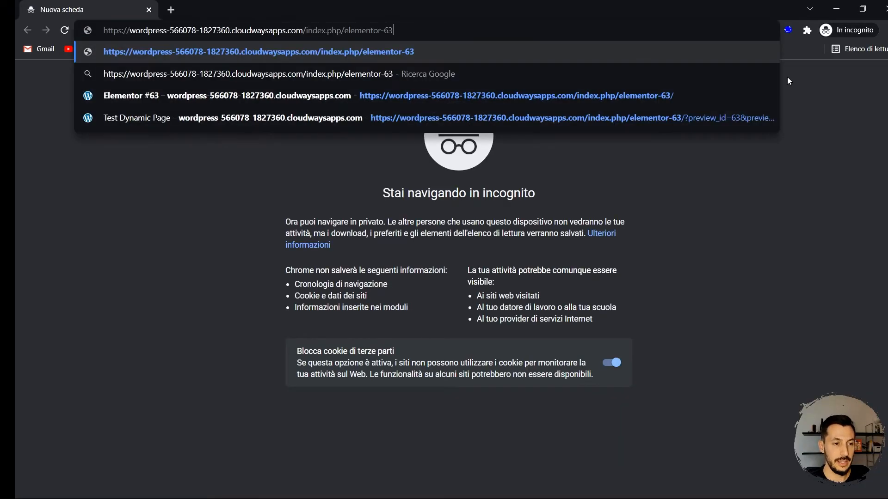
pyautogui.press('Return')
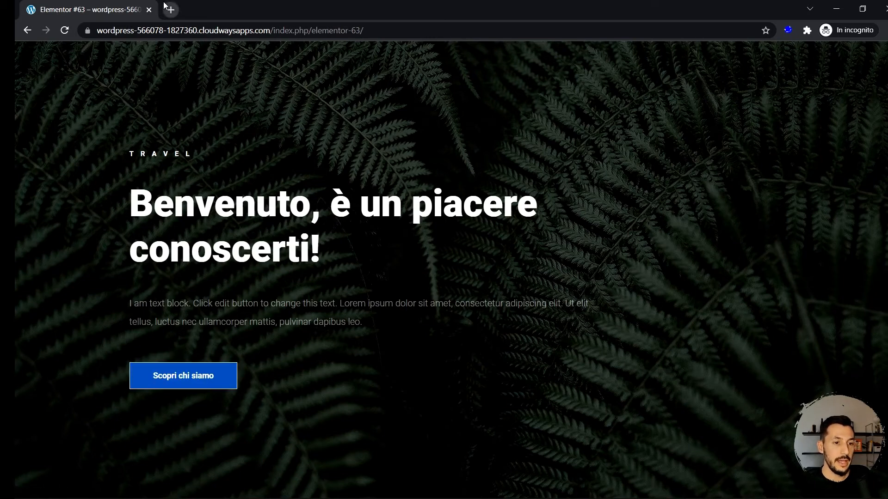
pyautogui.click(149, 10)
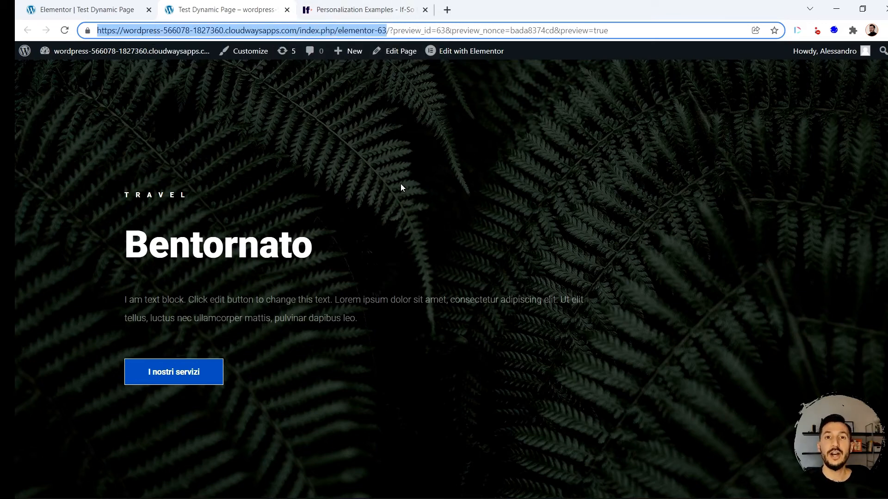
# Step: Switch to If-So's Personalization Examples page and show the examples for all conditions
pyautogui.click(355, 5)
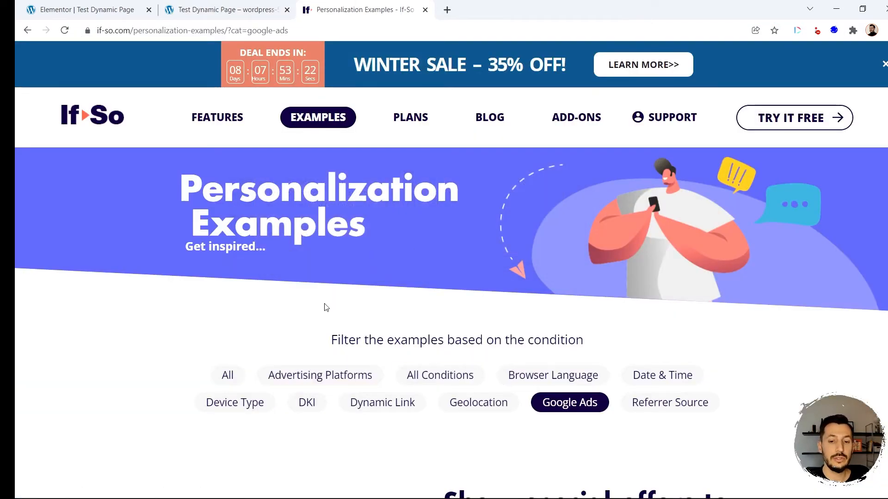
pyautogui.scroll(-1, 325, 308)
pyautogui.click(222, 317)
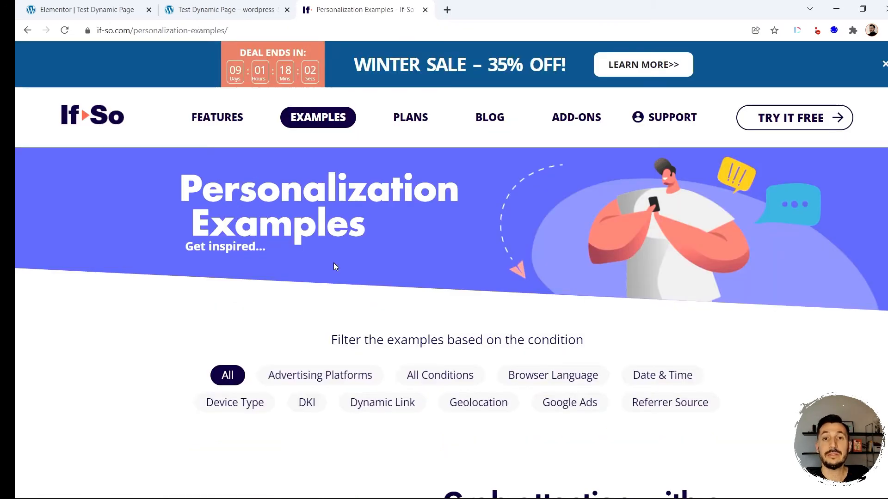
# Step: Review the personalization examples, from browser-language messages, returning visitors and opening hours to cold emails, Facebook ads, remarketing, Google Ads search terms and referral websites
pyautogui.scroll(-5, 335, 266)
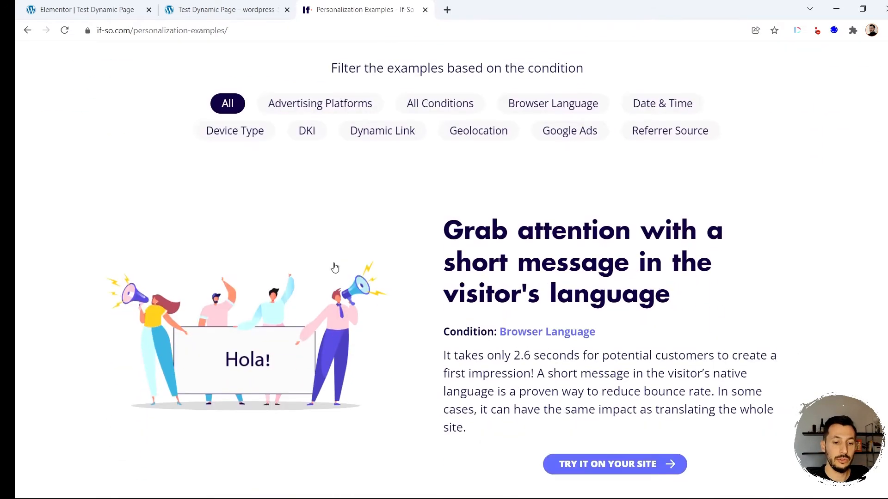
pyautogui.scroll(-2, 335, 268)
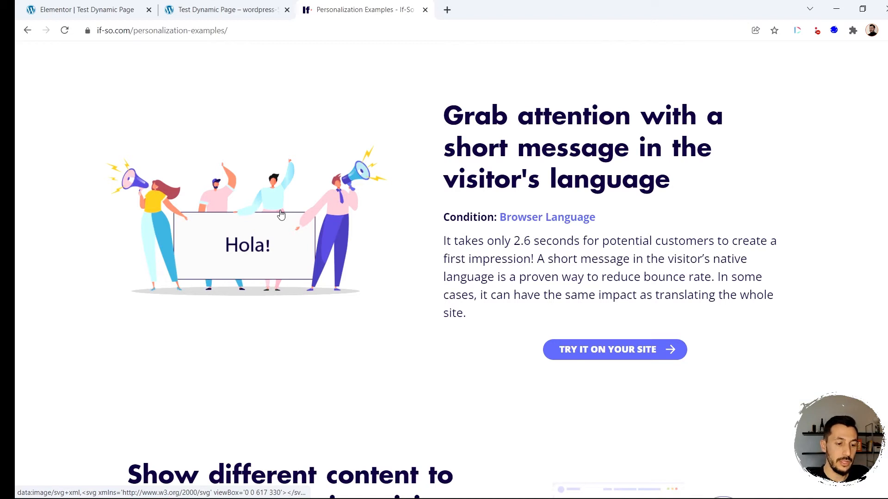
pyautogui.scroll(-7, 281, 214)
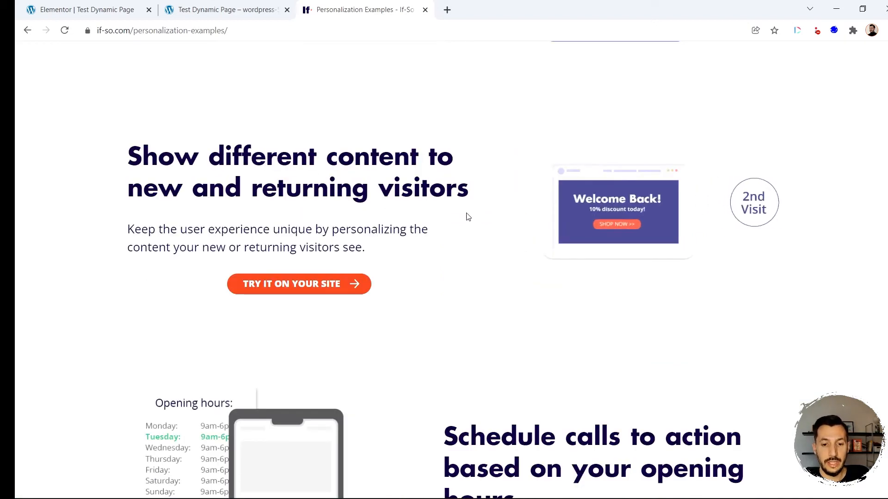
pyautogui.scroll(-6, 444, 206)
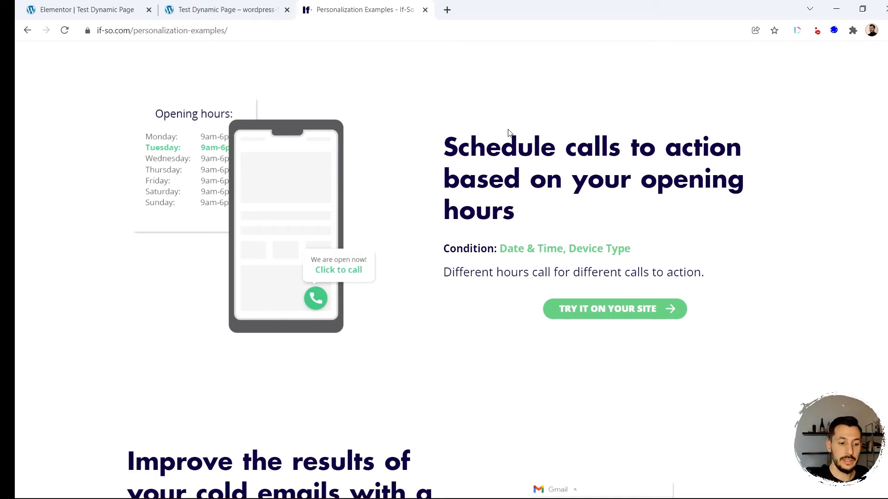
pyautogui.scroll(-7, 509, 132)
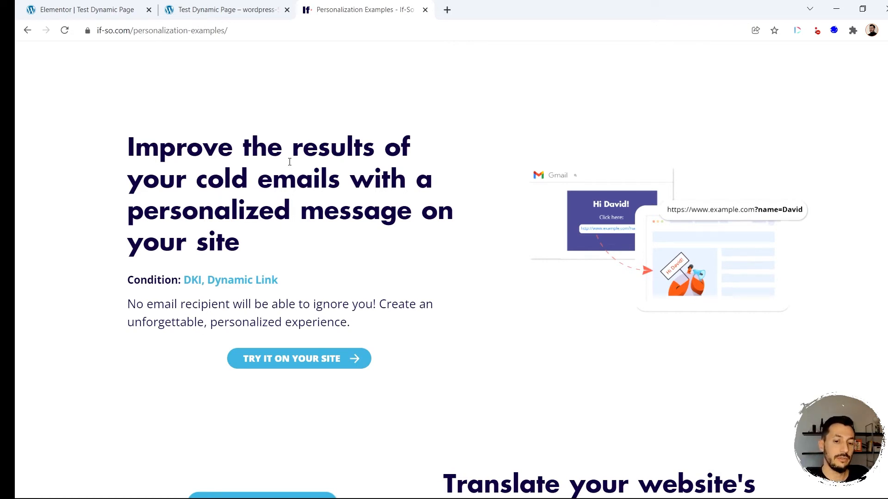
pyautogui.scroll(-5, 290, 162)
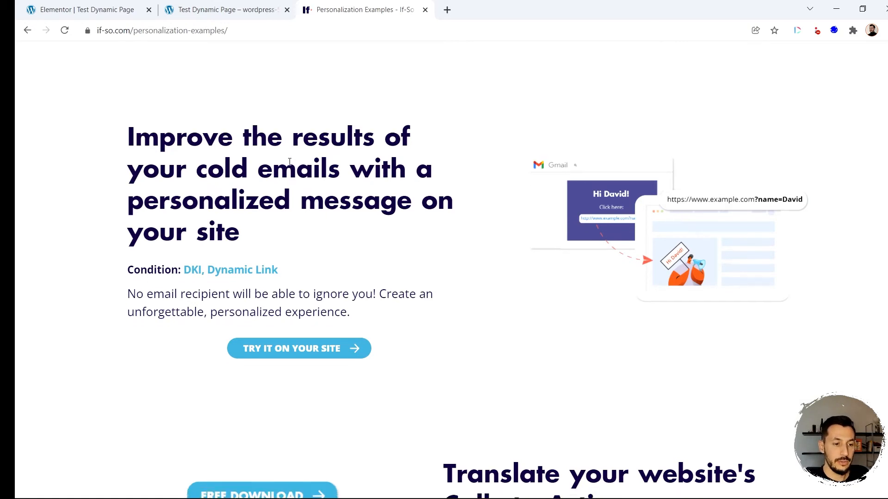
pyautogui.scroll(4, 291, 165)
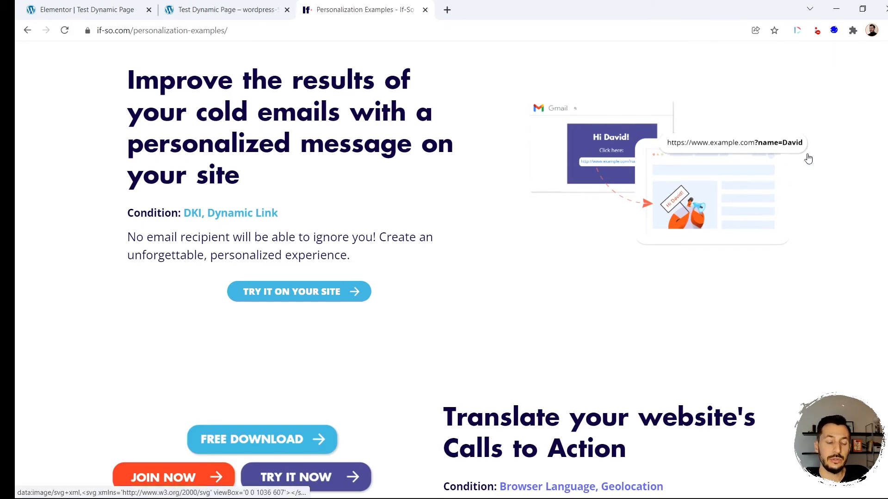
pyautogui.scroll(-4, 808, 158)
pyautogui.scroll(-3, 808, 158)
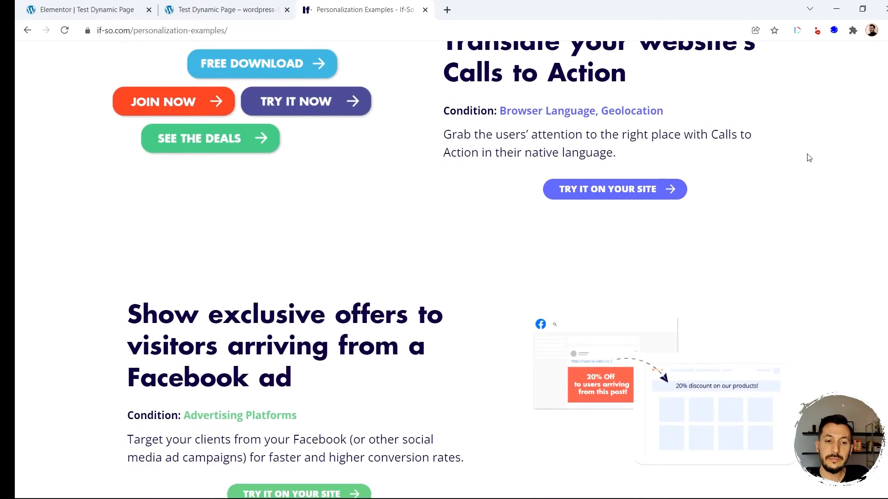
pyautogui.scroll(-2, 808, 157)
pyautogui.scroll(-8, 808, 158)
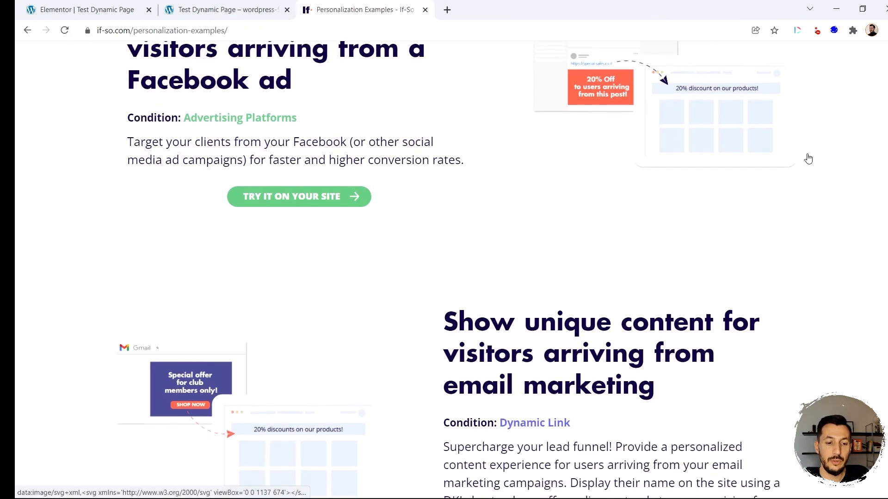
pyautogui.scroll(-10, 808, 157)
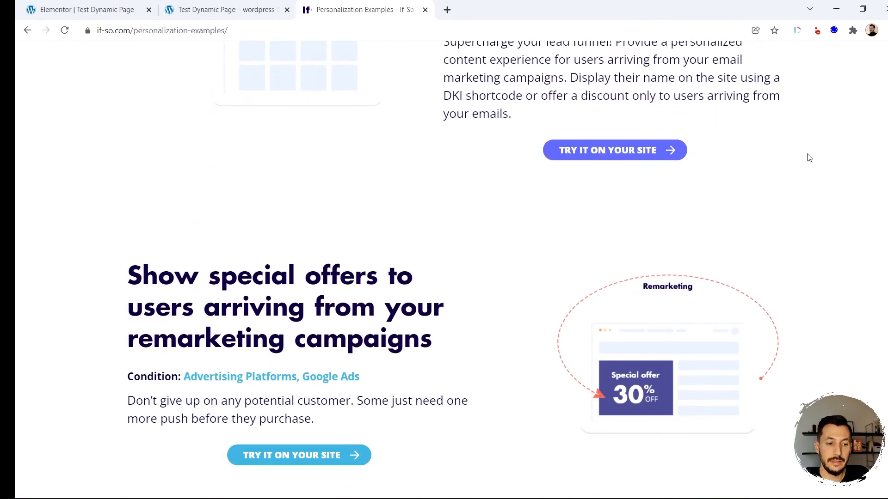
pyautogui.scroll(-4, 808, 157)
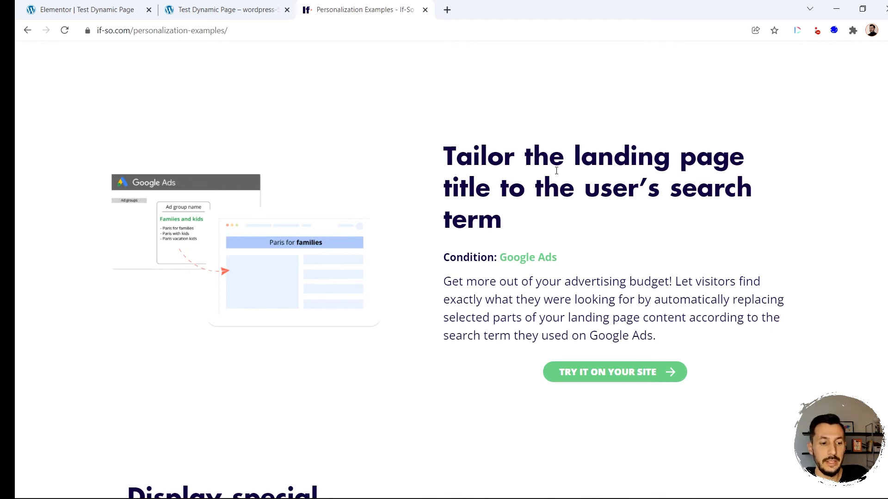
pyautogui.scroll(-10, 556, 170)
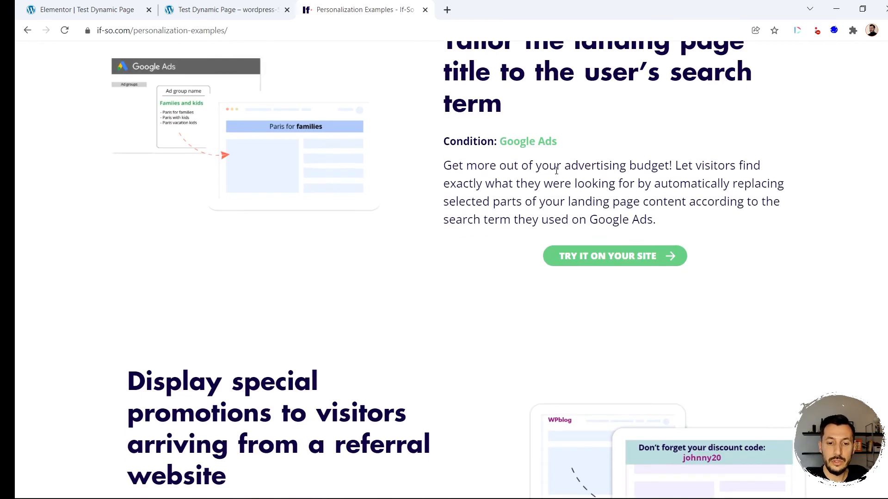